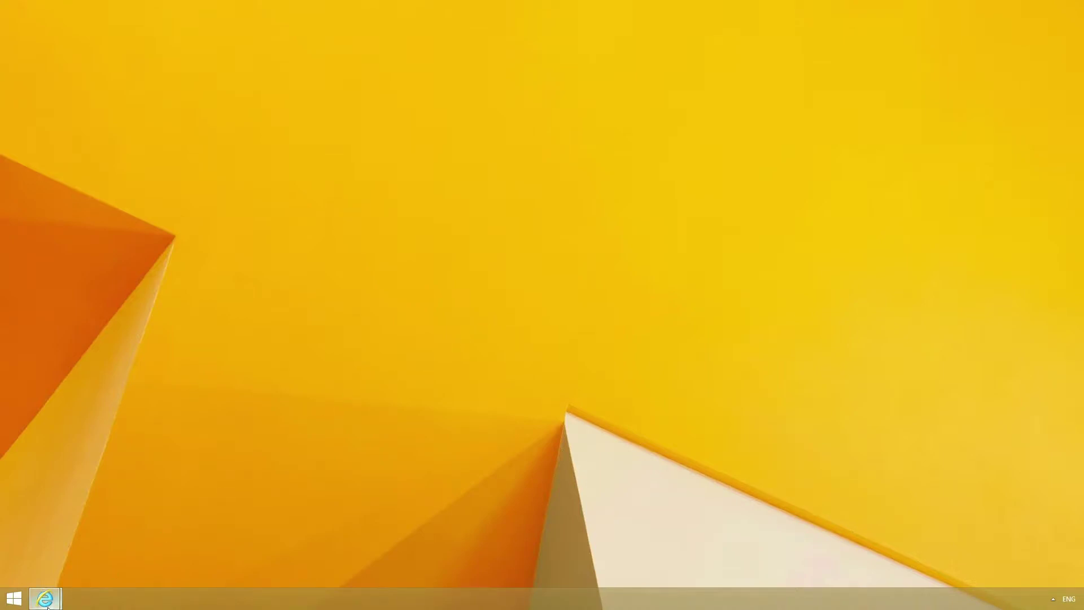
Step: Select the product key in the Outlook DreamSpark Key email, then switch to the Bing tab
mouse_move(45, 599)
left_click(78, 553)
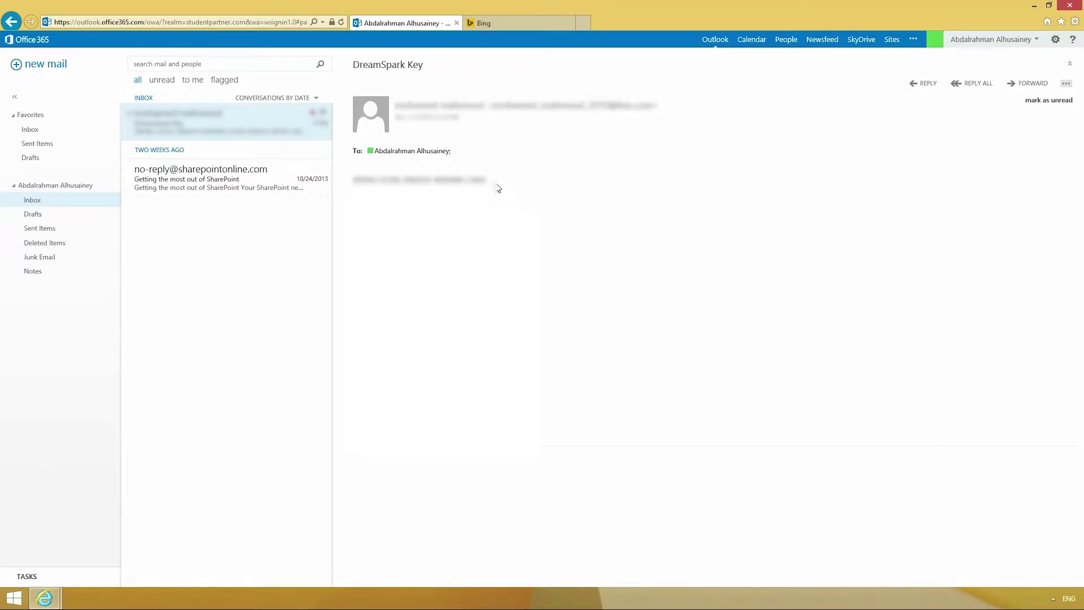
left_click_drag(488, 180, 353, 180)
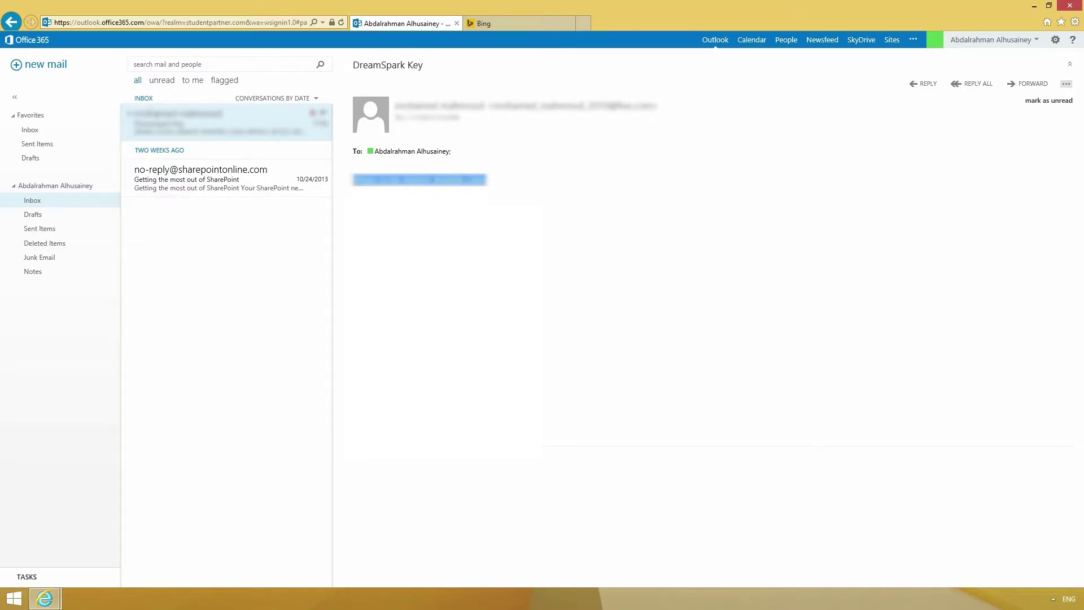
left_click(483, 22)
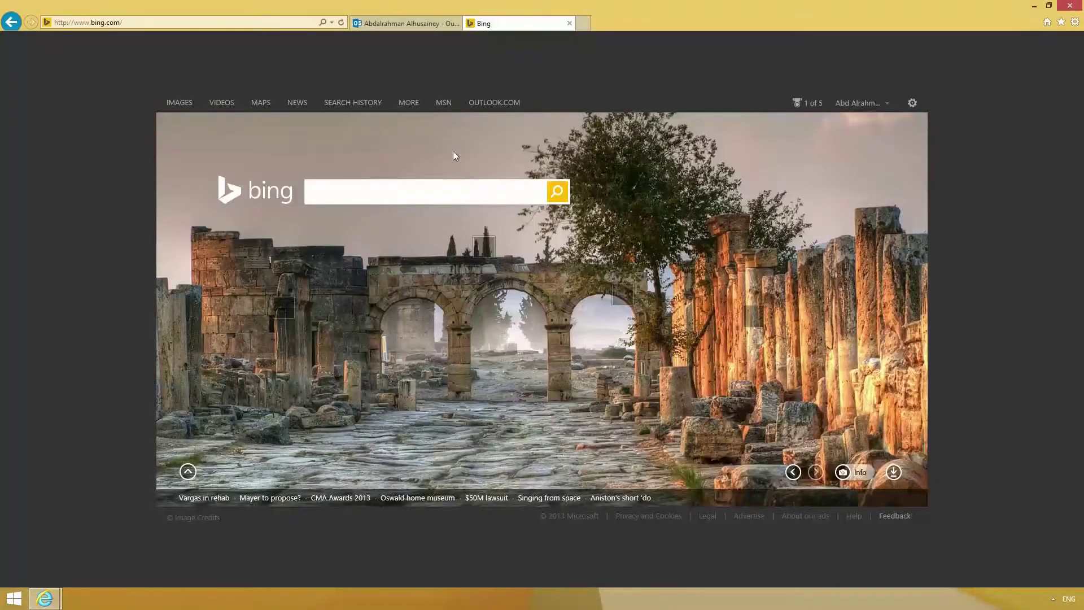
Step: Search Bing for 'dreamspark' and open the Microsoft DreamSpark result
left_click(429, 197)
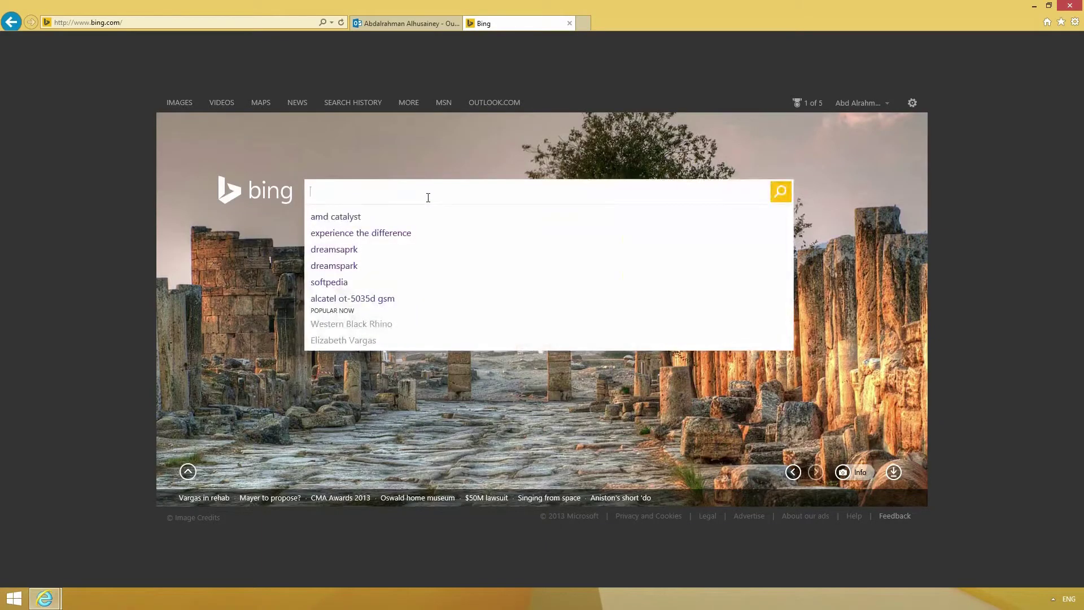
type("dreamspar")
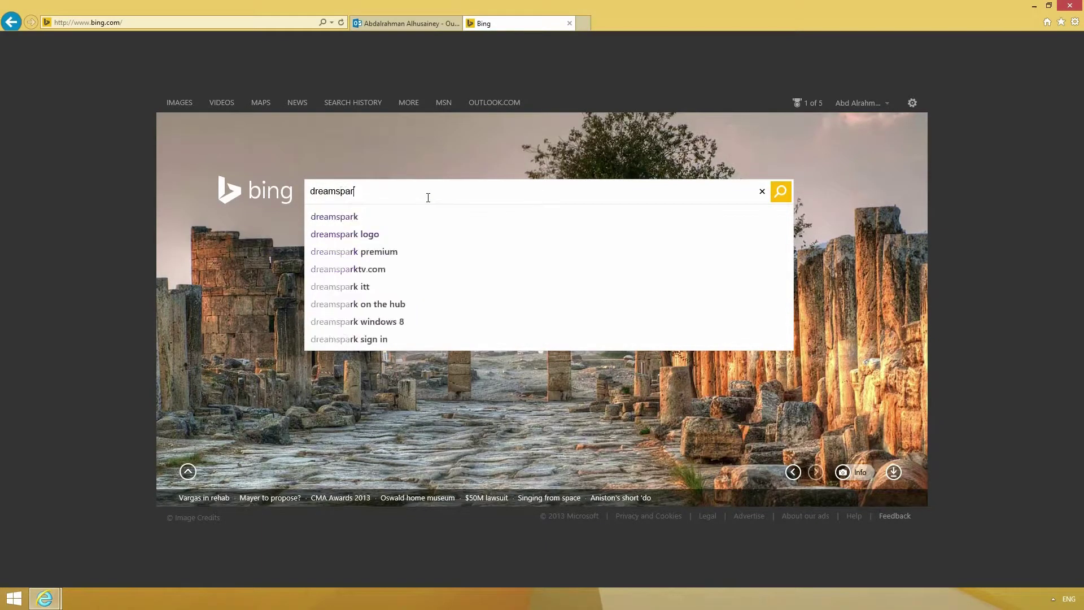
type("k")
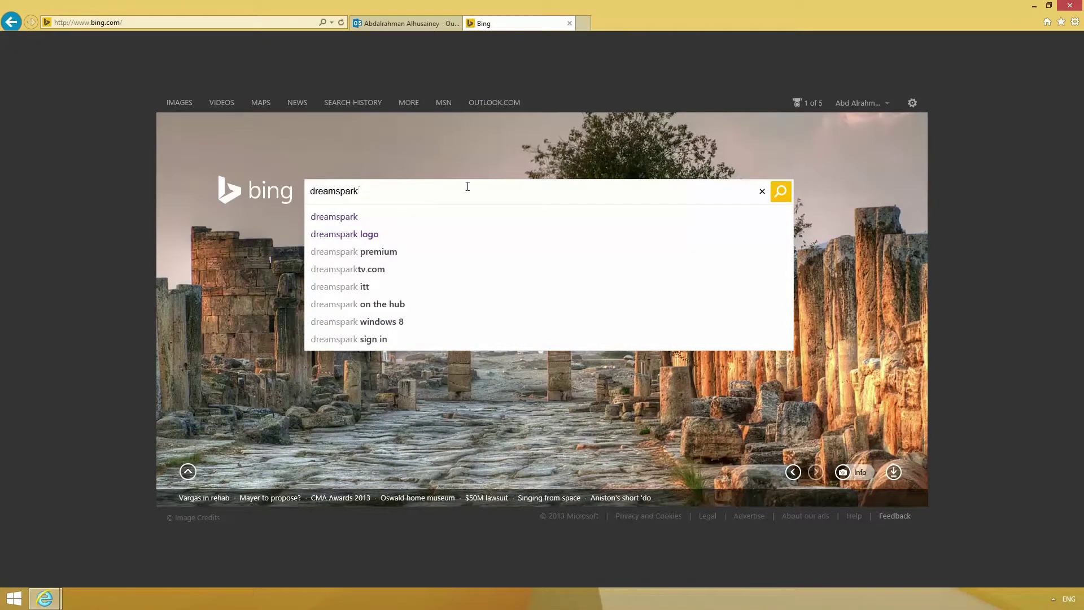
left_click(780, 192)
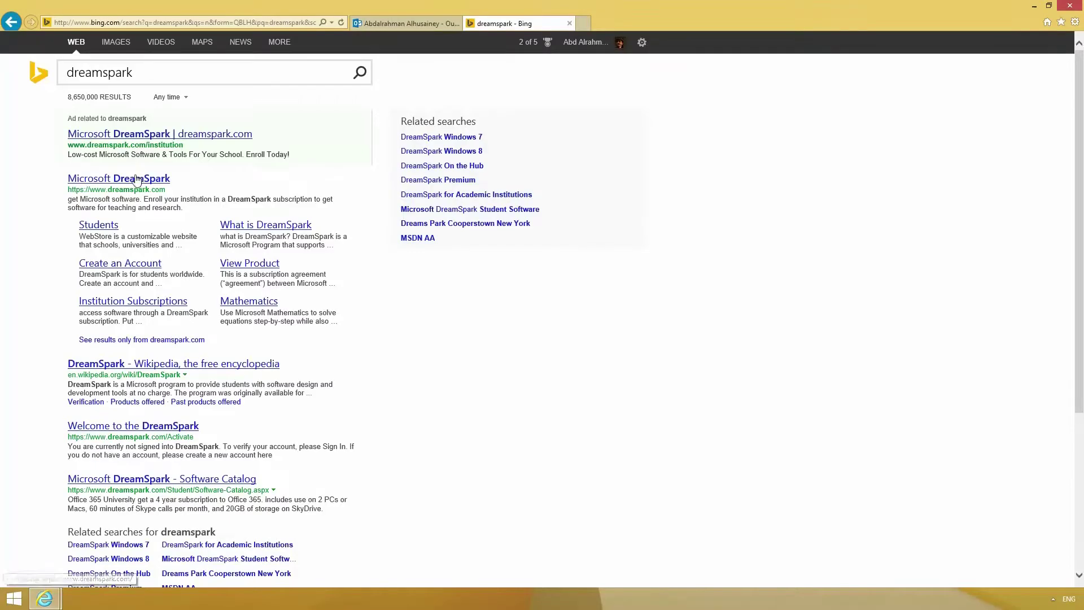
left_click(136, 180)
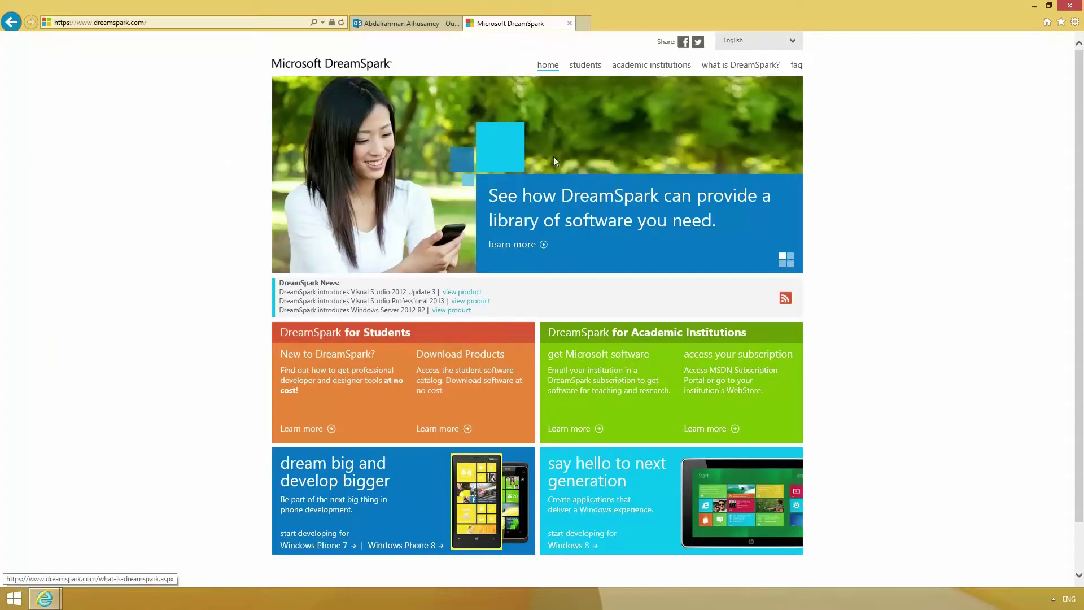
Step: Go to the students section and start creating an individual student account
left_click(585, 66)
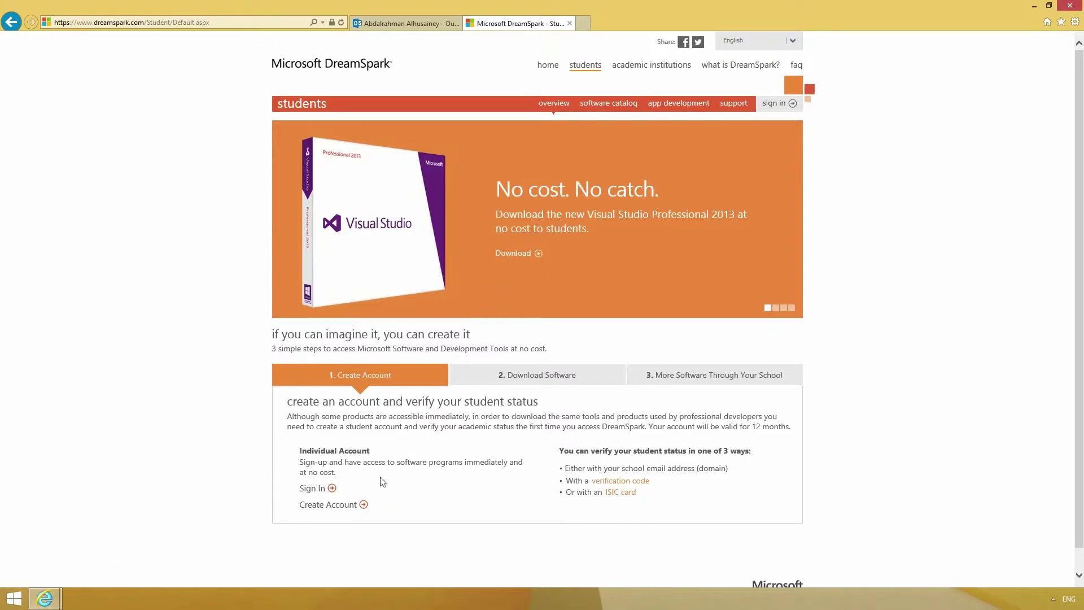
left_click(334, 510)
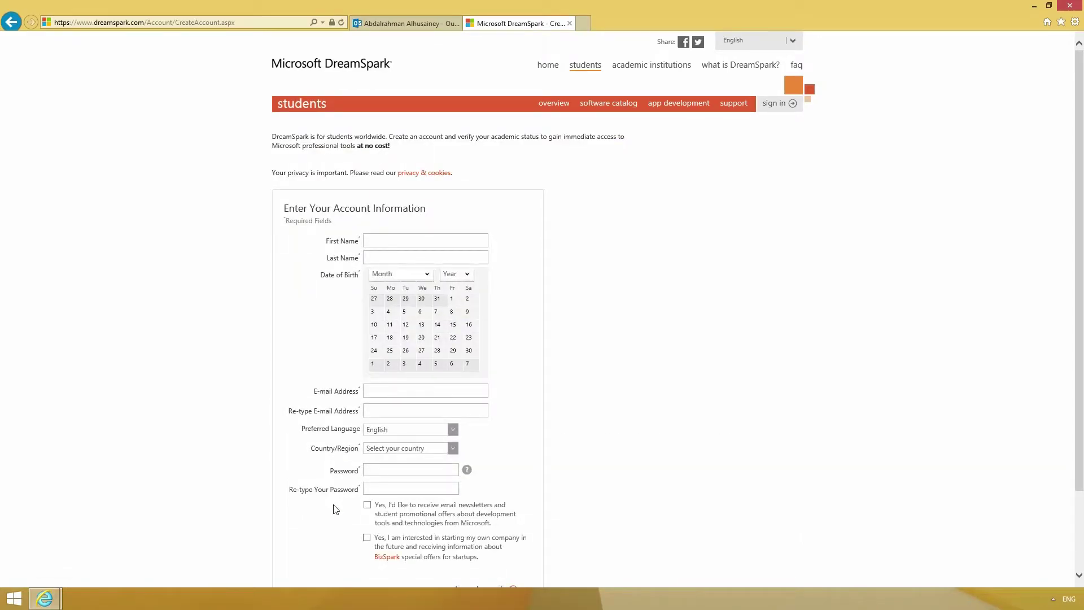
Step: Enter the student's first and last name, then their e-mail address twice
left_click(425, 244)
left_click(426, 257)
left_click(399, 391)
left_click(401, 411)
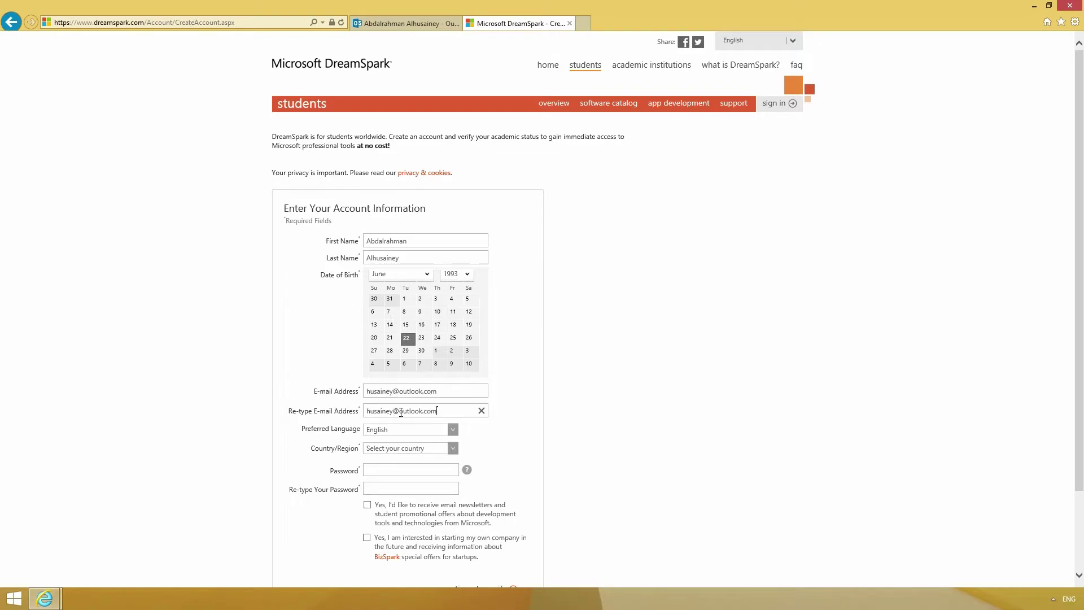
Step: Pick the language, set country to Egypt, opt in to the BizSpark offers, and continue
left_click(450, 431)
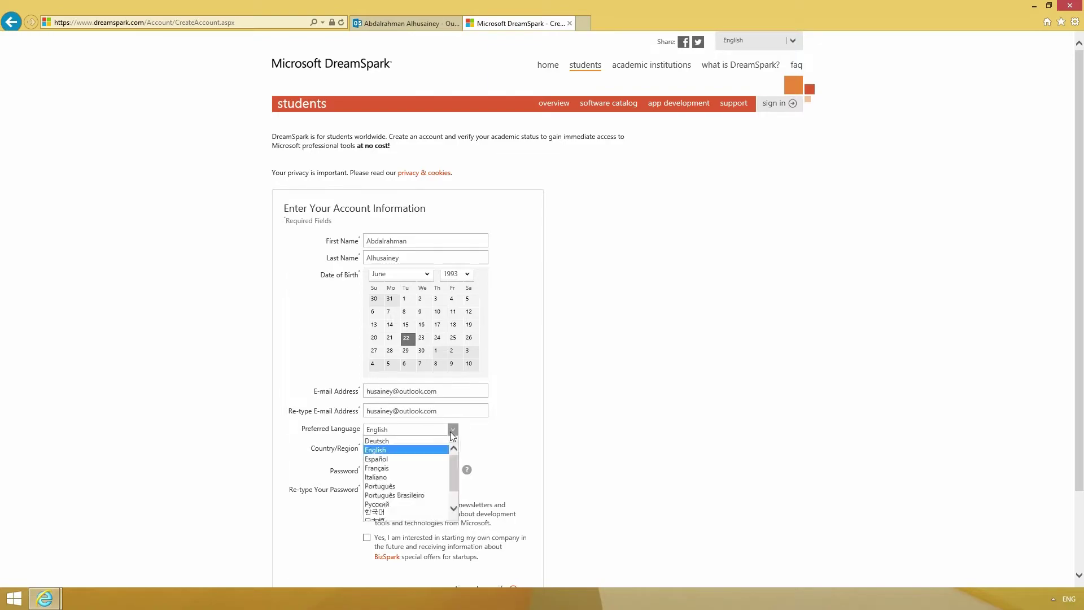
left_click(450, 448)
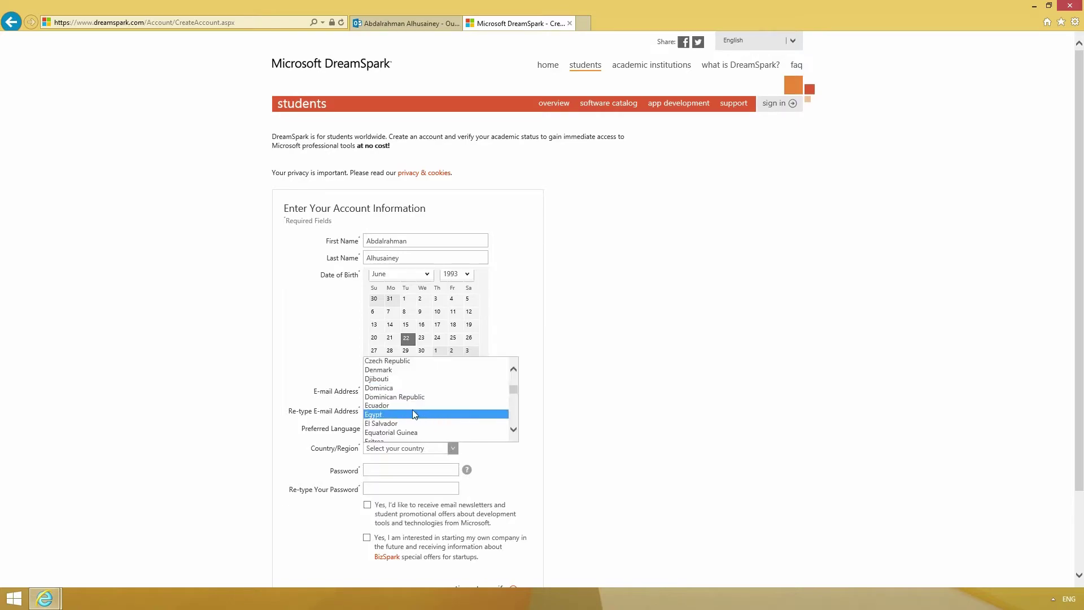
left_click(387, 416)
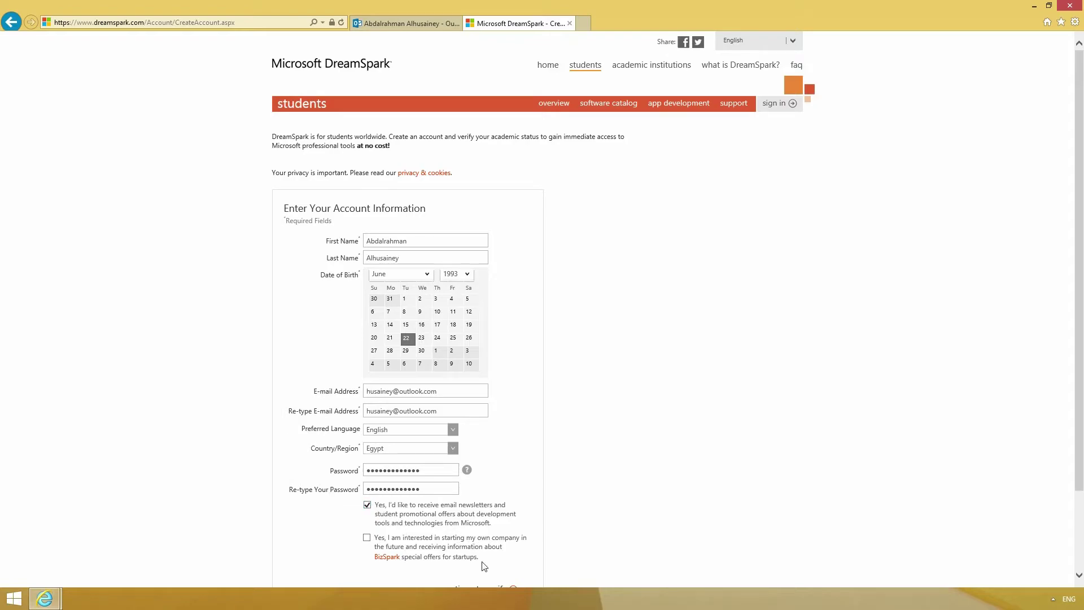
left_click_drag(480, 559, 380, 538)
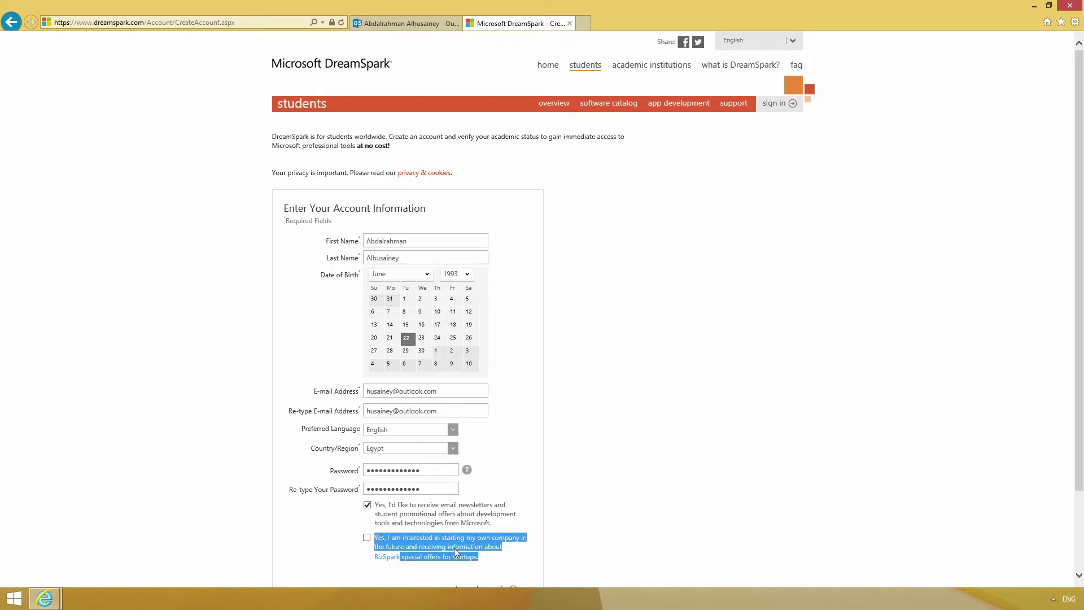
left_click(367, 538)
scroll(430, 509, "down", 3)
left_click(479, 493)
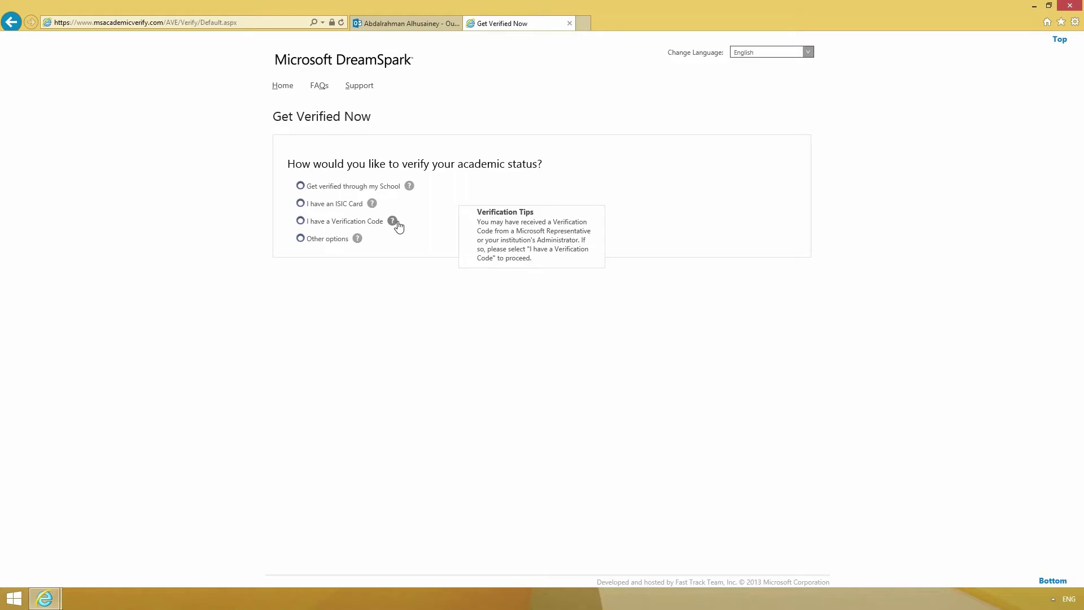
Step: Choose 'I have a Verification Code' and submit the code to verify academic status
left_click(300, 222)
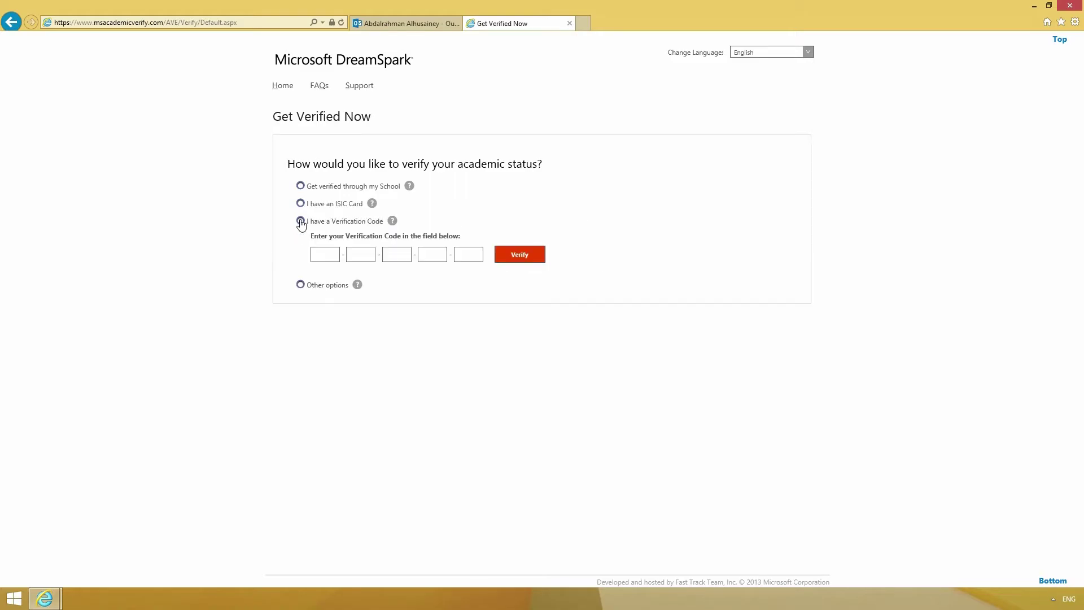
left_click(525, 259)
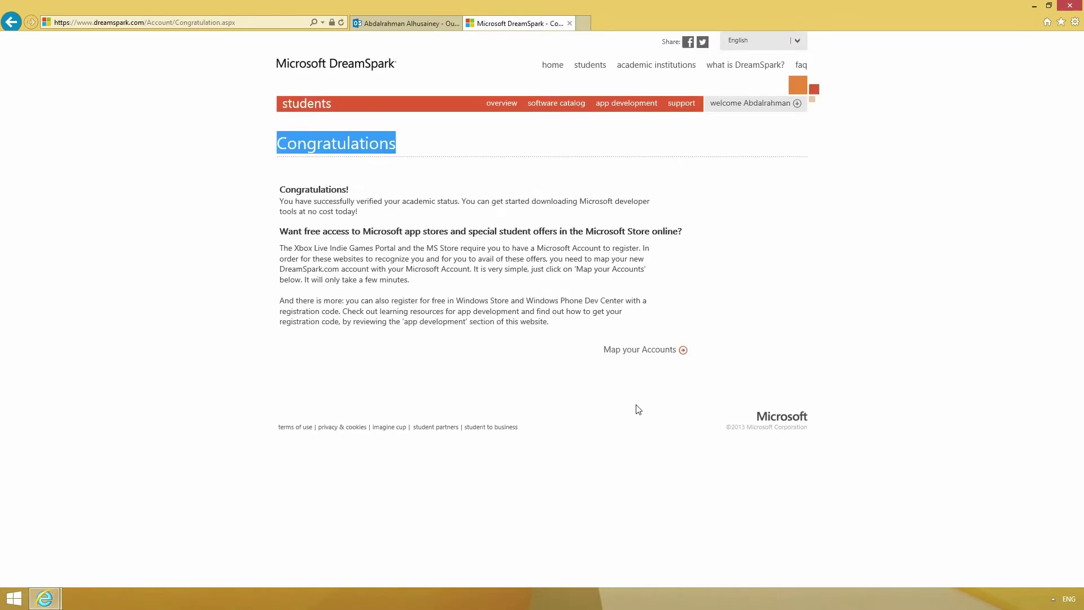
Step: Link DreamSpark to a Microsoft account and continue to the signed-in home page
left_click(659, 351)
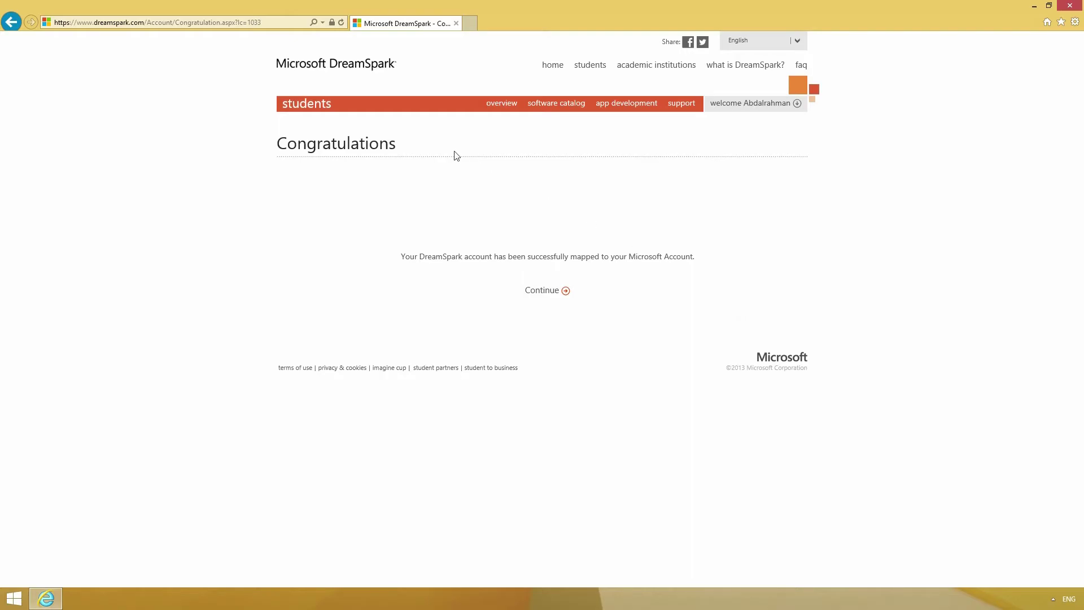
double_click(344, 148)
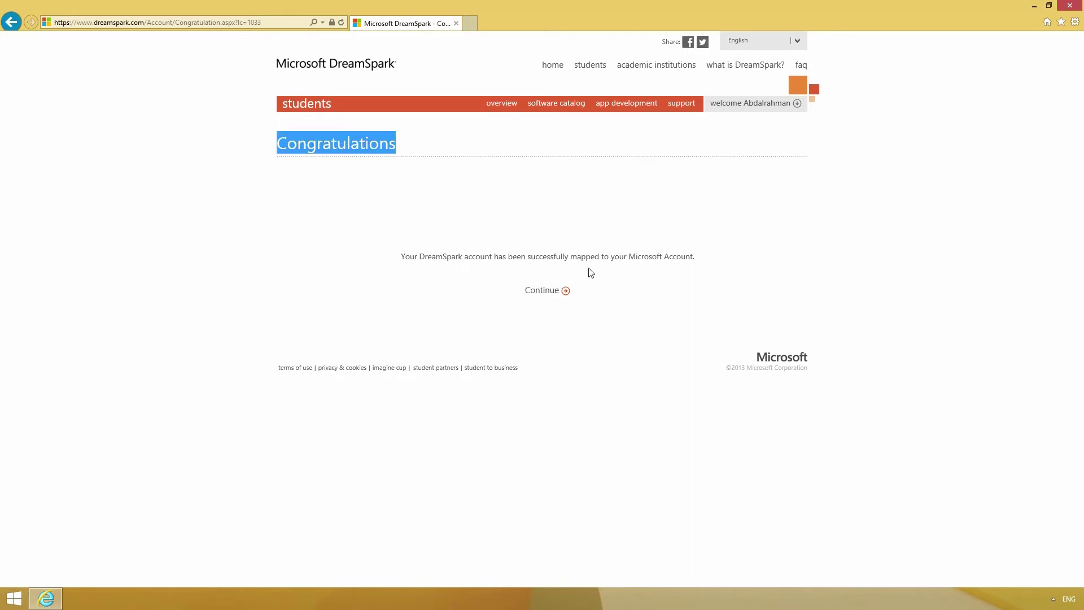
left_click(551, 291)
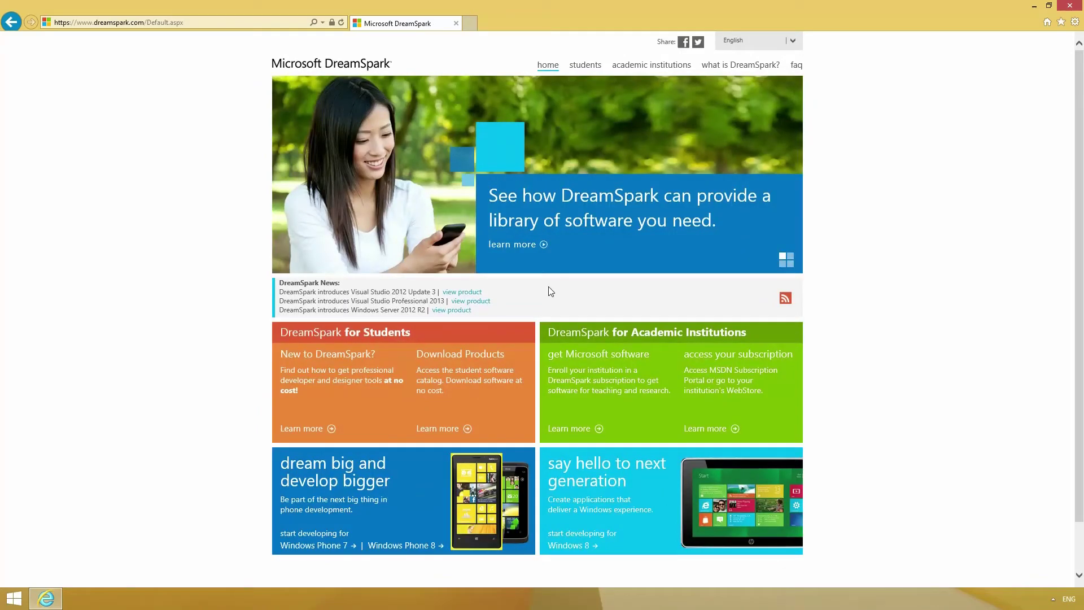
left_click(583, 67)
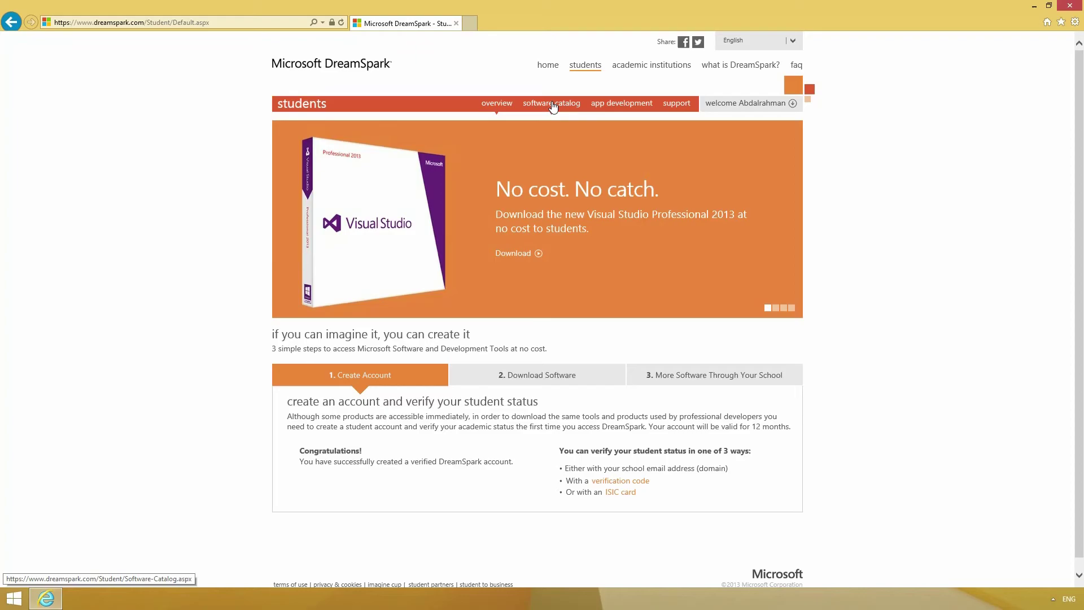
Step: Get a product key for English 32-bit Visual Studio Professional 2013 and select it
left_click(553, 108)
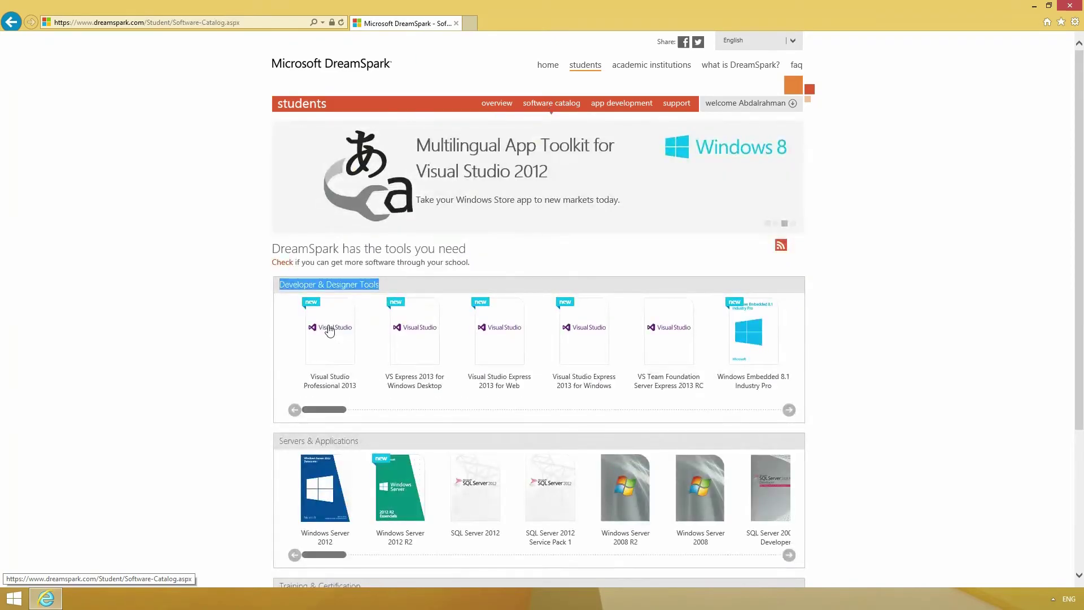
left_click(329, 332)
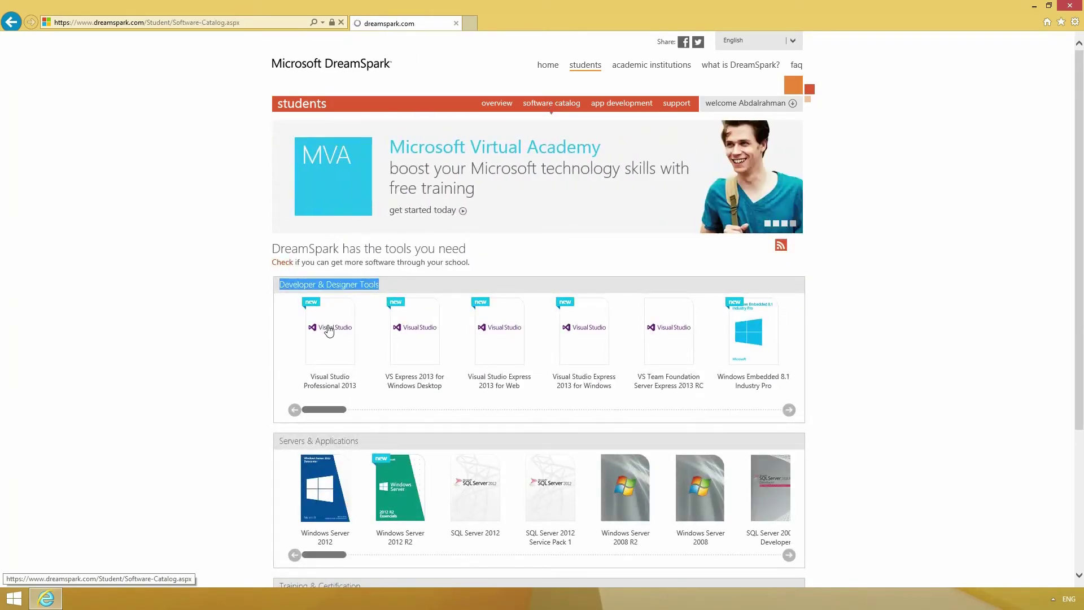
left_click(497, 275)
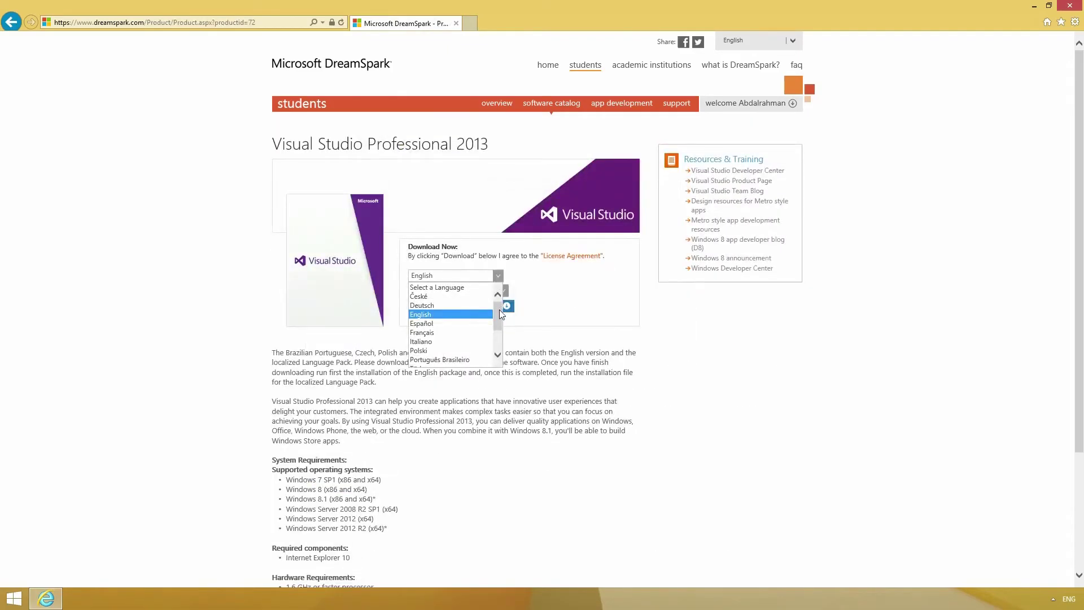
mouse_move(500, 310)
left_mouse_down()
mouse_move(499, 336)
mouse_move(499, 312)
left_mouse_up()
left_click(476, 315)
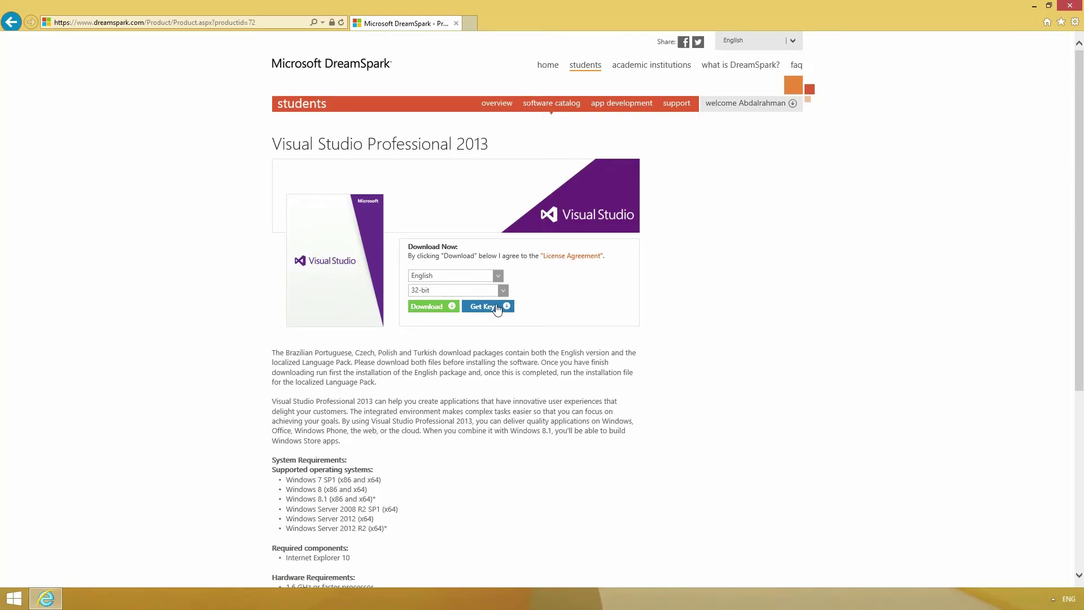
left_click(497, 308)
left_click_drag(529, 303, 416, 301)
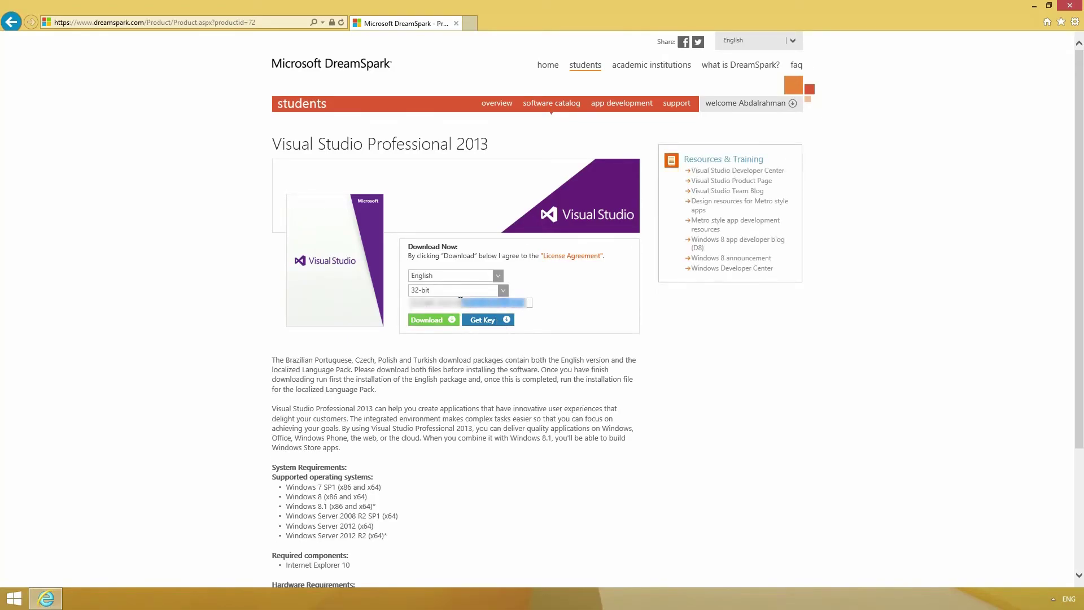
Step: Install Secure Download Manager, then download and open the order's .sdx file
left_click(444, 322)
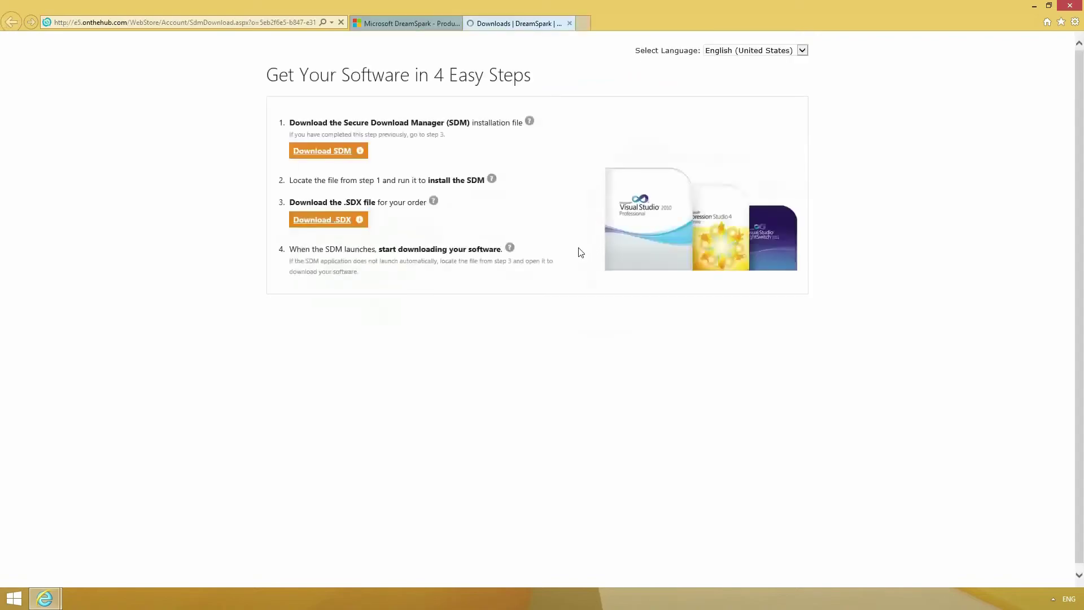
left_click(339, 153)
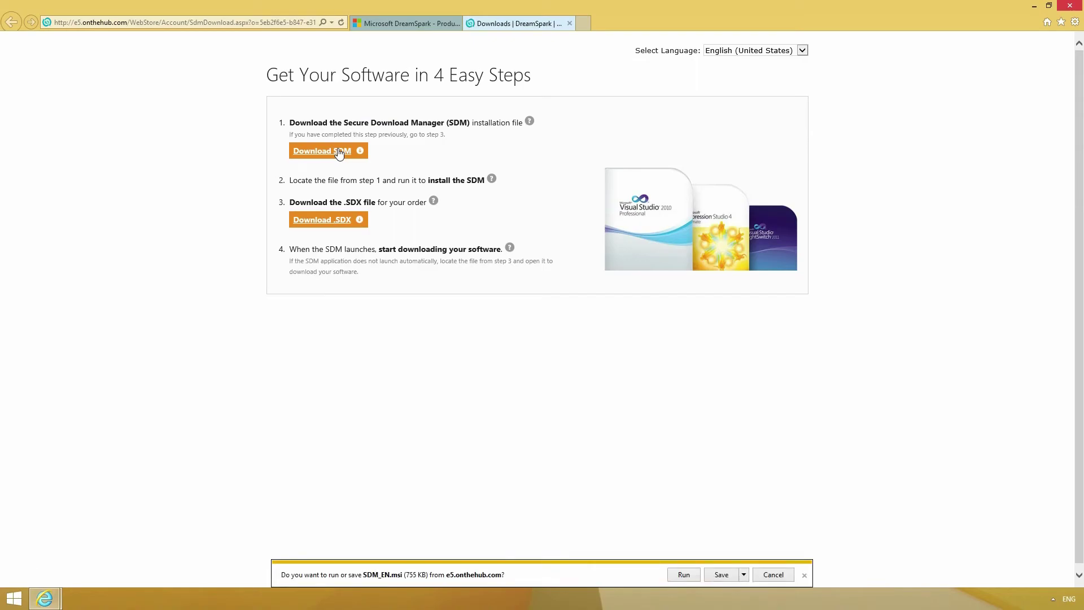
left_click(684, 575)
left_click(650, 395)
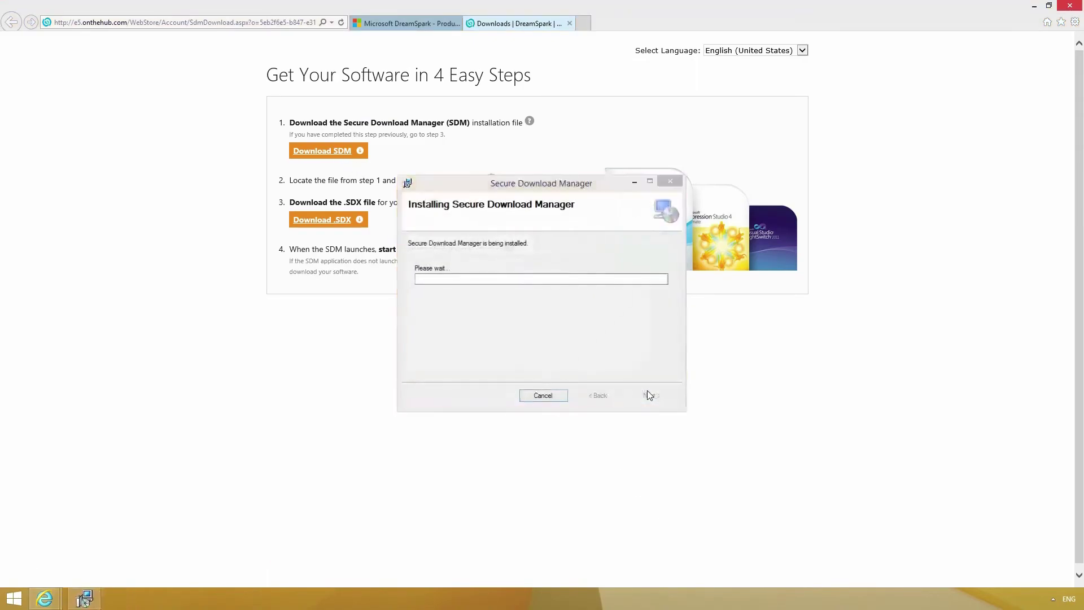
left_click(649, 395)
left_click(325, 222)
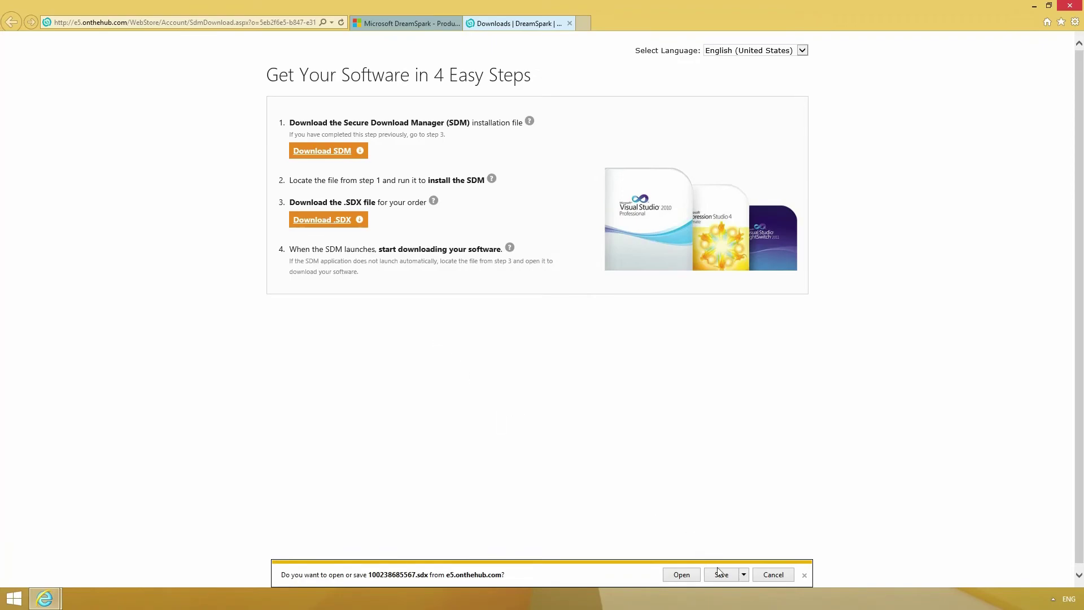
left_click(683, 575)
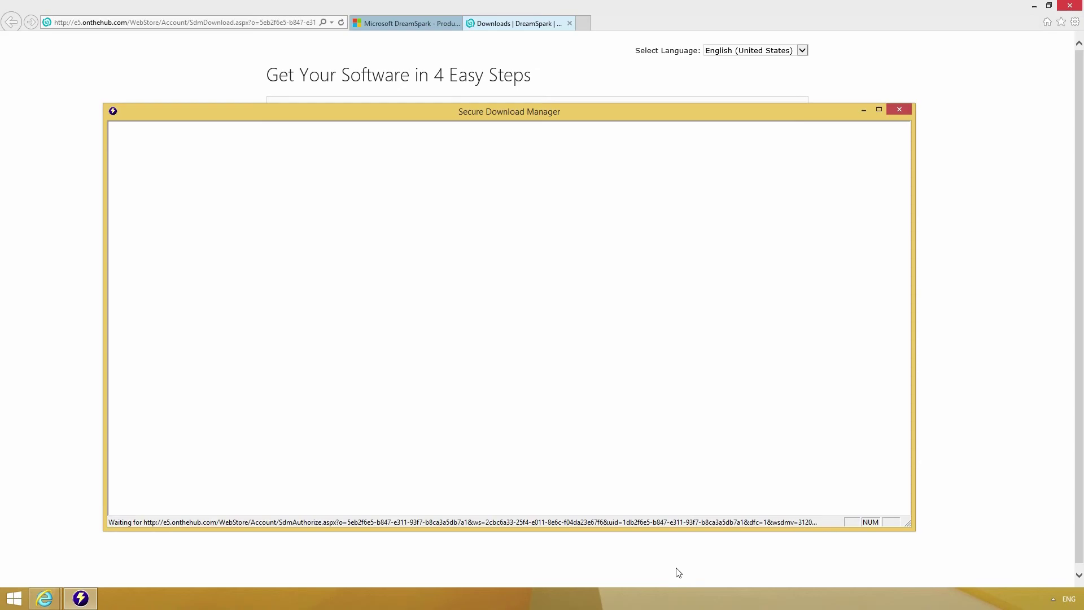
Step: Maximize Secure Download Manager and confirm D:\Downloads as the download folder
double_click(536, 111)
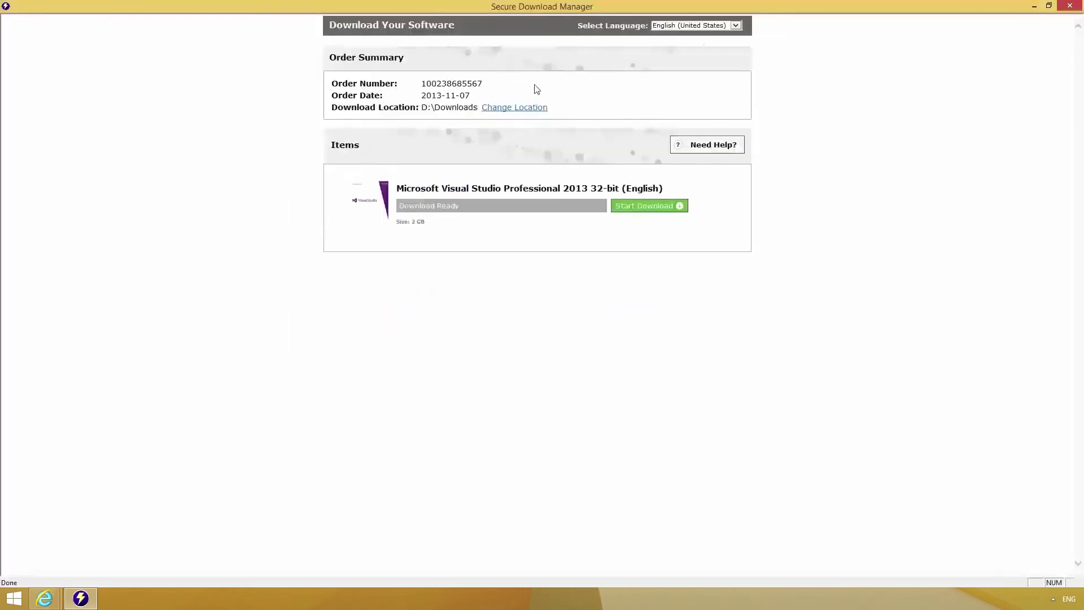
left_click(515, 112)
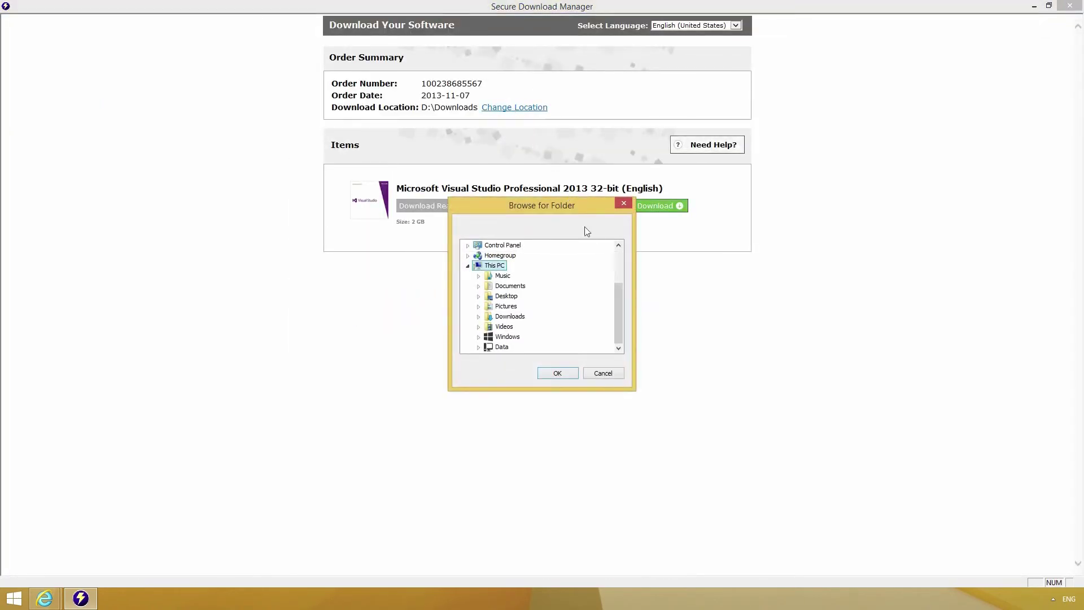
left_click_drag(621, 309, 615, 308)
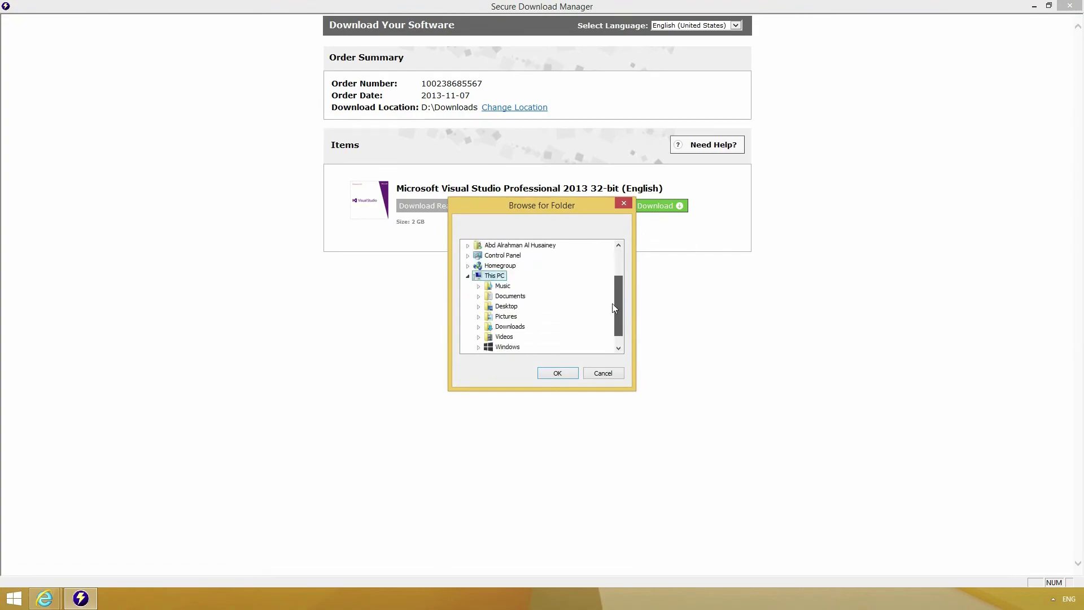
scroll(615, 308, "down", 1)
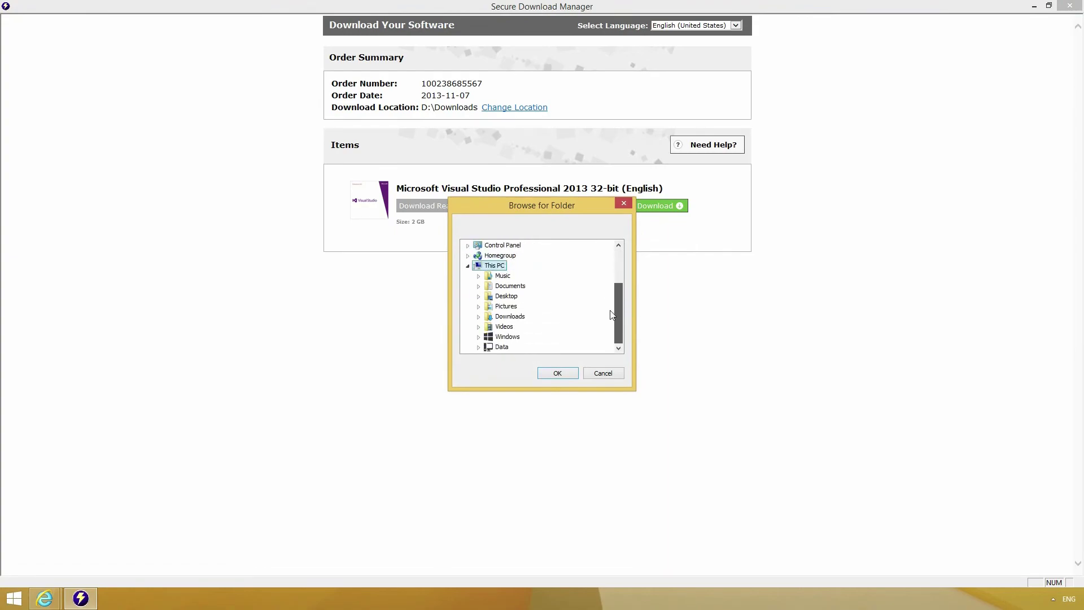
left_click(558, 373)
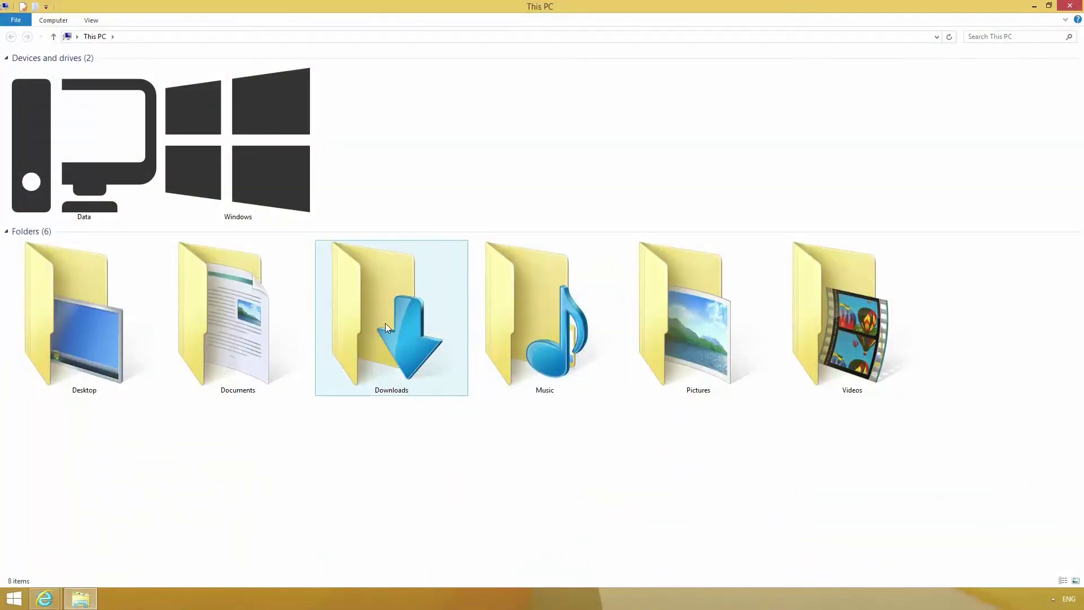
Step: Open Downloads and select the 2.81 GB Visual Studio Professional 2013 ISO
double_click(385, 323)
mouse_move(283, 263)
left_mouse_down()
mouse_move(30, 80)
mouse_move(55, 118)
left_mouse_up()
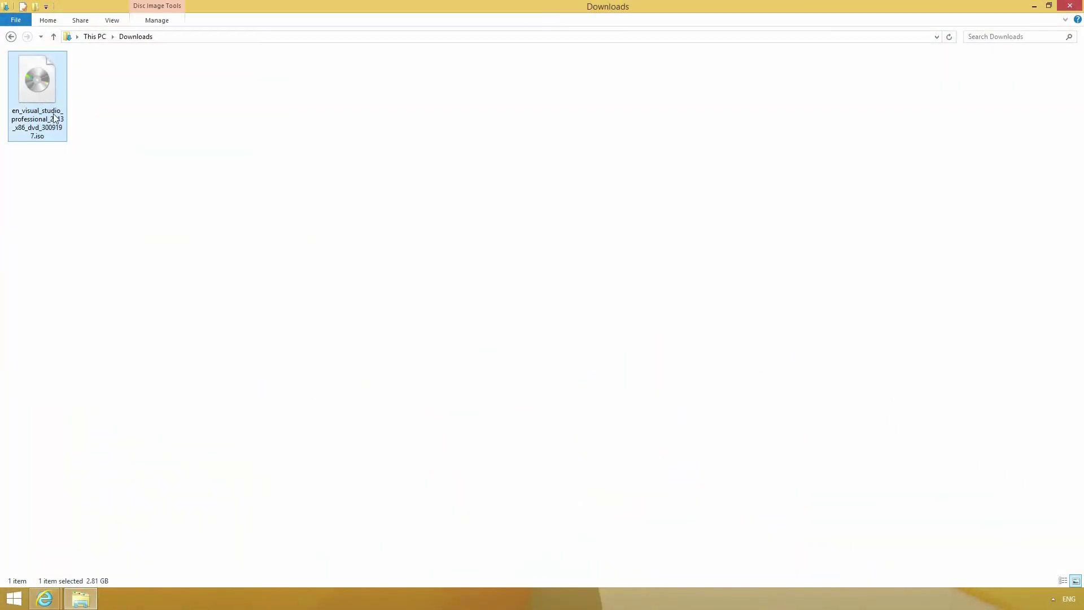